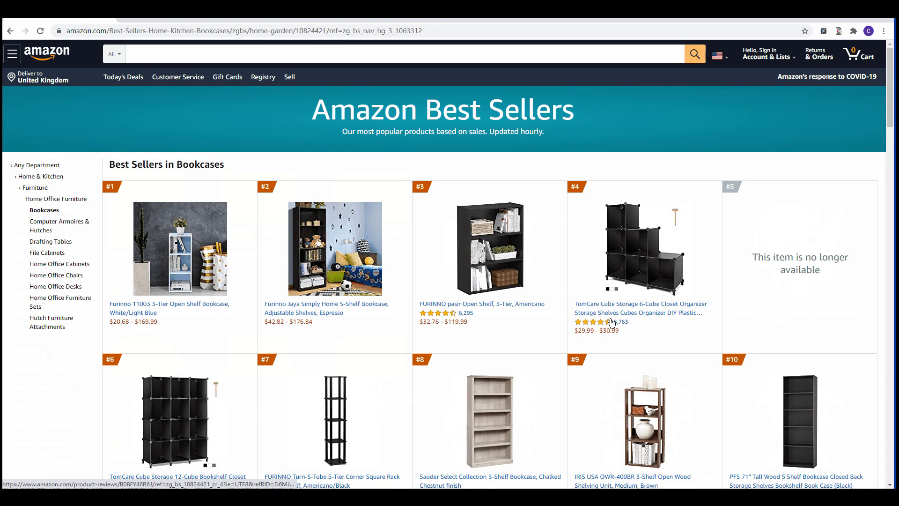
Step: Browse down the Amazon Bookcases best-seller rankings, then bring up Octoparse's new-task options
{"action": "scroll", "coordinate": [612, 331], "scroll_direction": "down", "scroll_amount": 5}
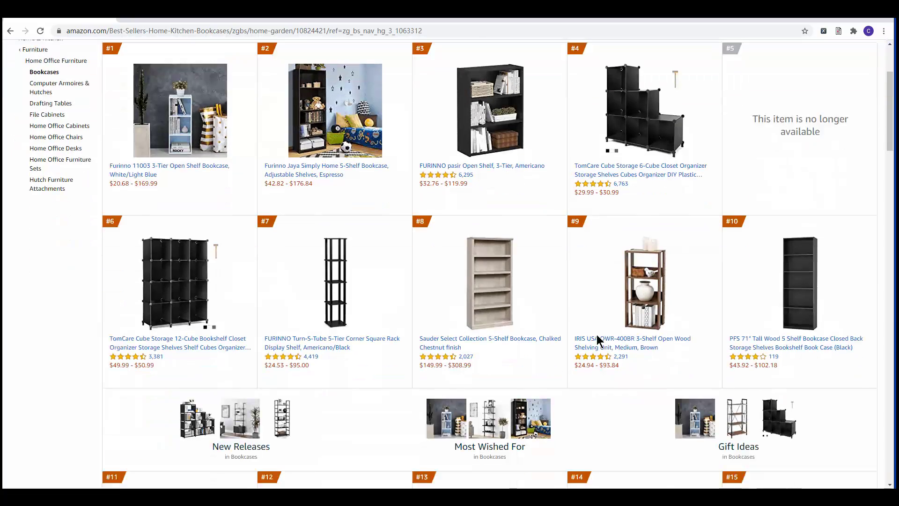
{"action": "scroll", "coordinate": [482, 350], "scroll_direction": "down", "scroll_amount": 2}
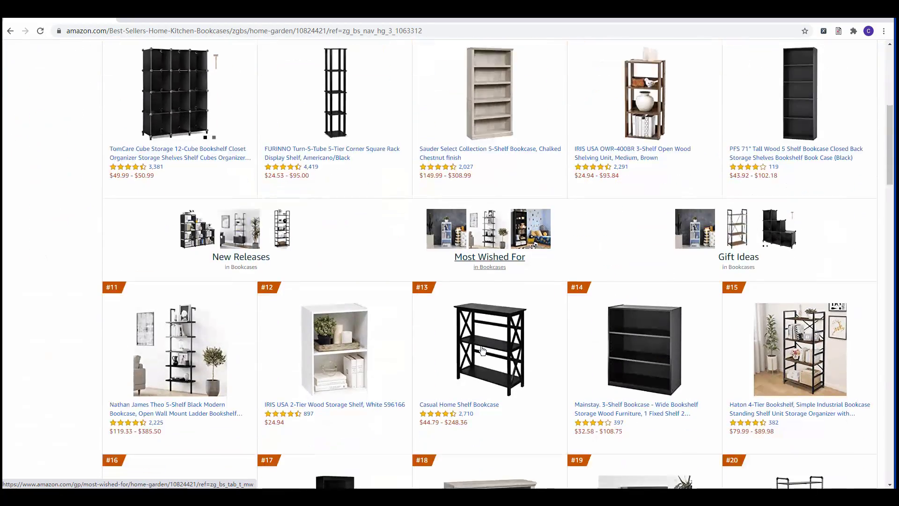
{"action": "scroll", "coordinate": [385, 363], "scroll_direction": "down", "scroll_amount": 4}
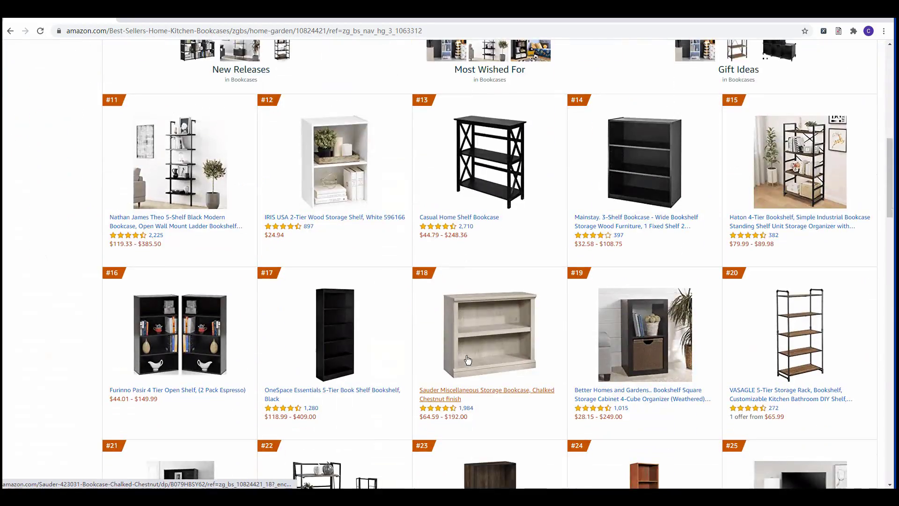
{"action": "scroll", "coordinate": [468, 360], "scroll_direction": "down", "scroll_amount": 4}
{"action": "scroll", "coordinate": [467, 360], "scroll_direction": "down", "scroll_amount": 3}
{"action": "scroll", "coordinate": [467, 359], "scroll_direction": "down", "scroll_amount": 9}
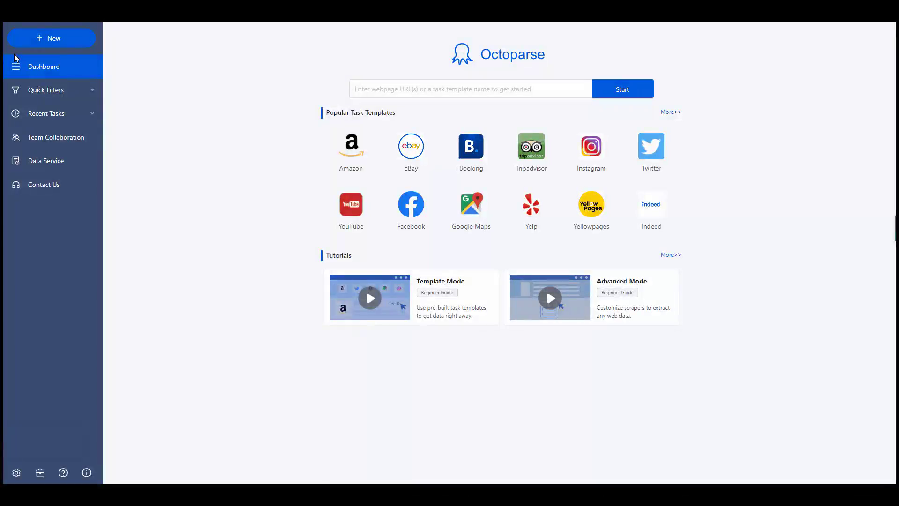
{"action": "left_click", "coordinate": [44, 39]}
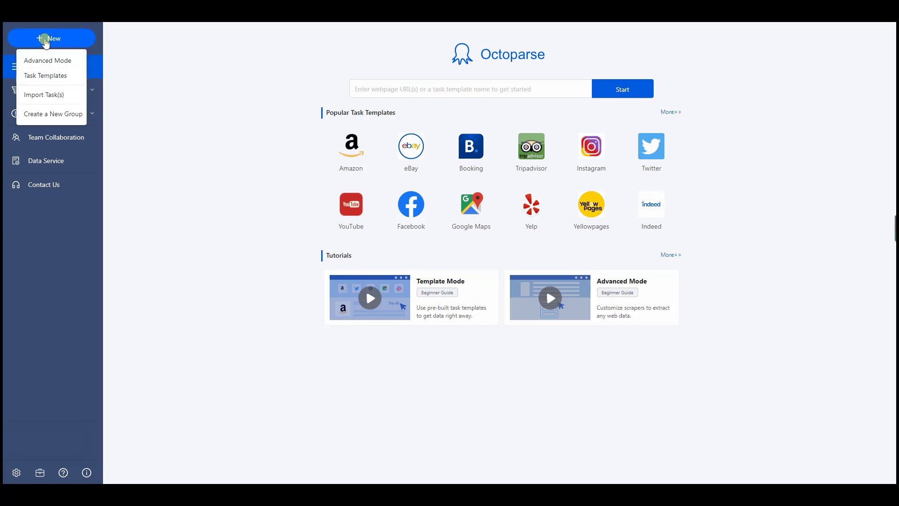
Step: Start an Advanced Mode task and load the Amazon Bookcases best-seller URL
{"action": "left_click", "coordinate": [53, 64]}
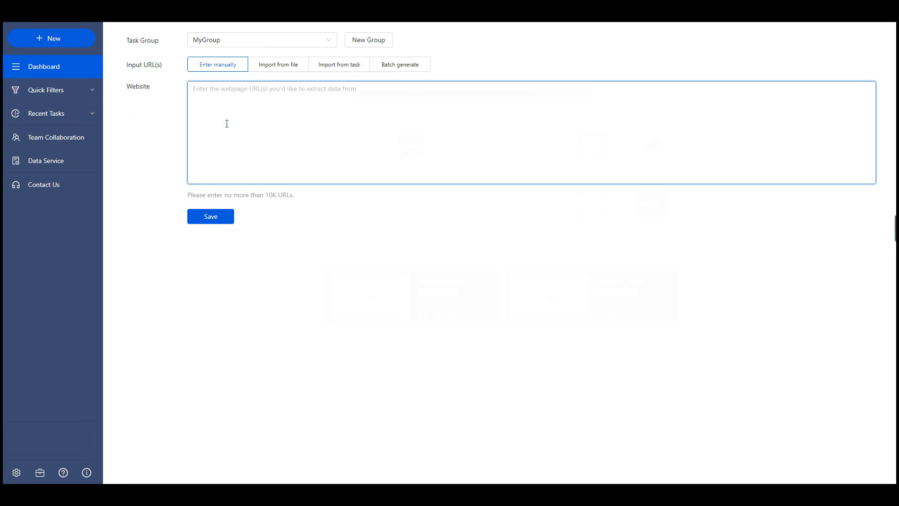
{"action": "left_click", "coordinate": [229, 226]}
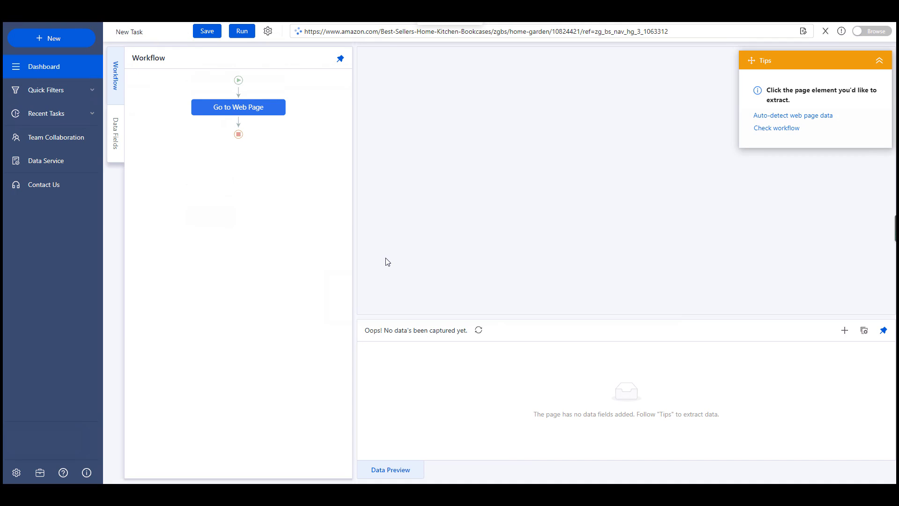
{"action": "scroll", "coordinate": [398, 206], "scroll_direction": "down", "scroll_amount": 3}
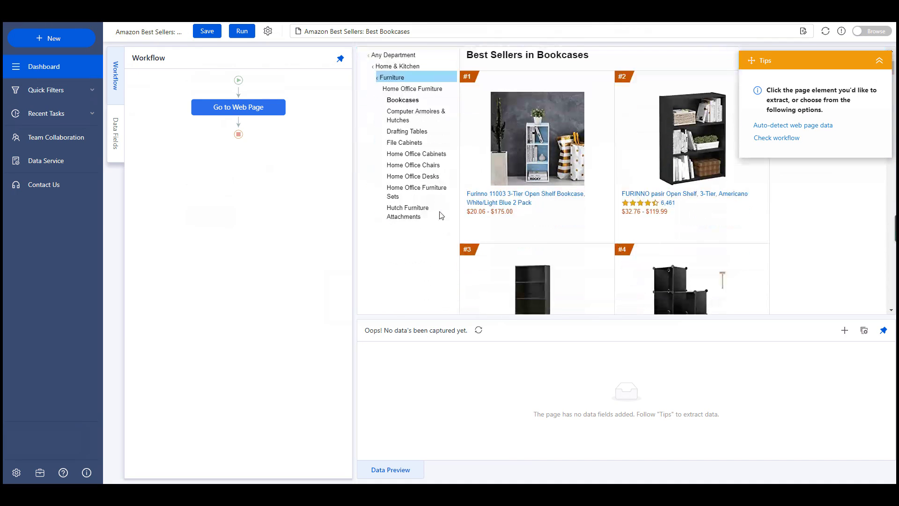
Step: Select products #1 and #2 and all their sub-elements, extracting 13 fields across 50 items
{"action": "left_click", "coordinate": [585, 238]}
{"action": "left_click", "coordinate": [640, 238]}
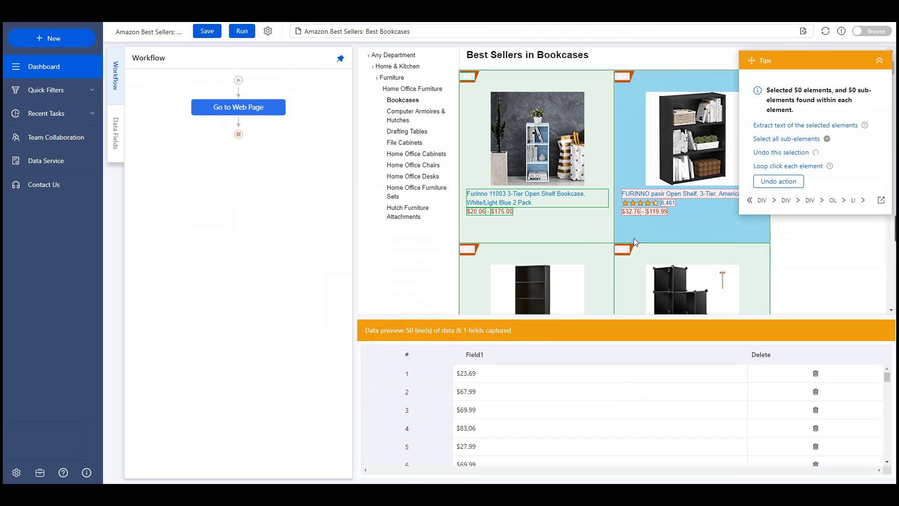
{"action": "scroll", "coordinate": [633, 238], "scroll_direction": "down", "scroll_amount": 10}
{"action": "scroll", "coordinate": [634, 242], "scroll_direction": "down", "scroll_amount": 15}
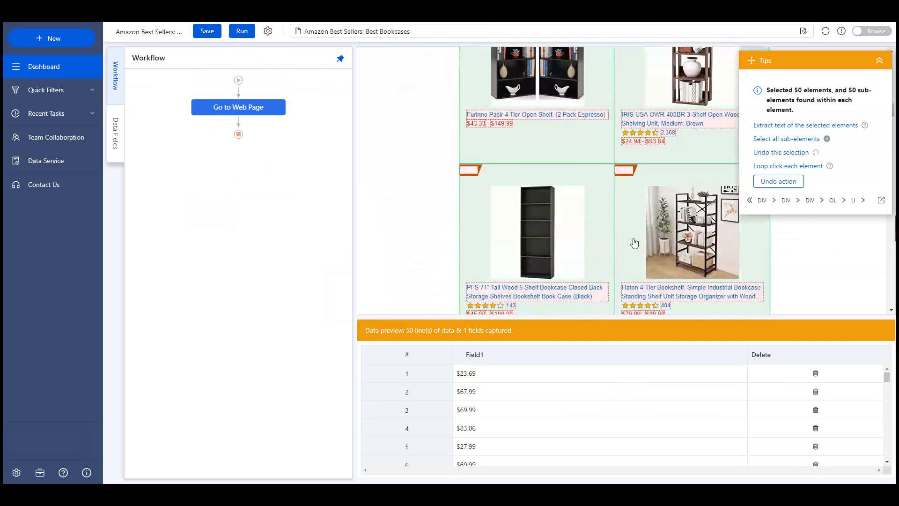
{"action": "left_click", "coordinate": [774, 137]}
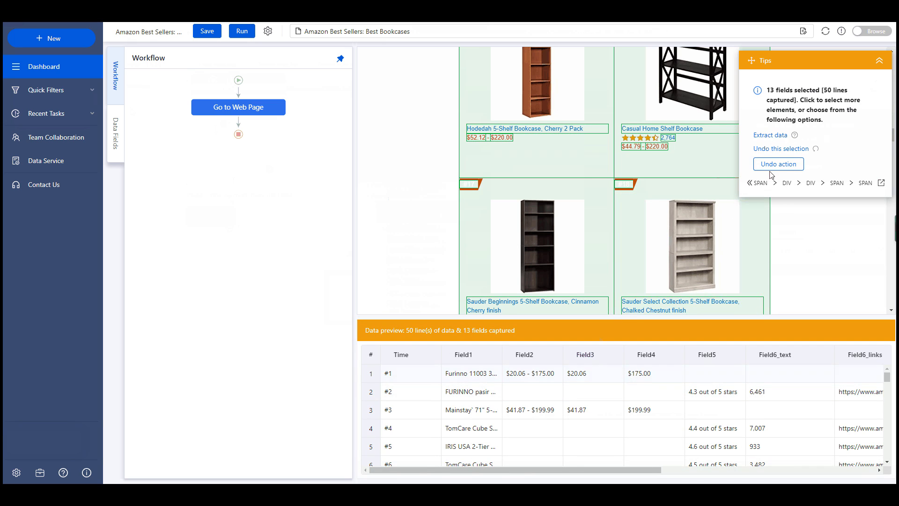
{"action": "left_click", "coordinate": [769, 136]}
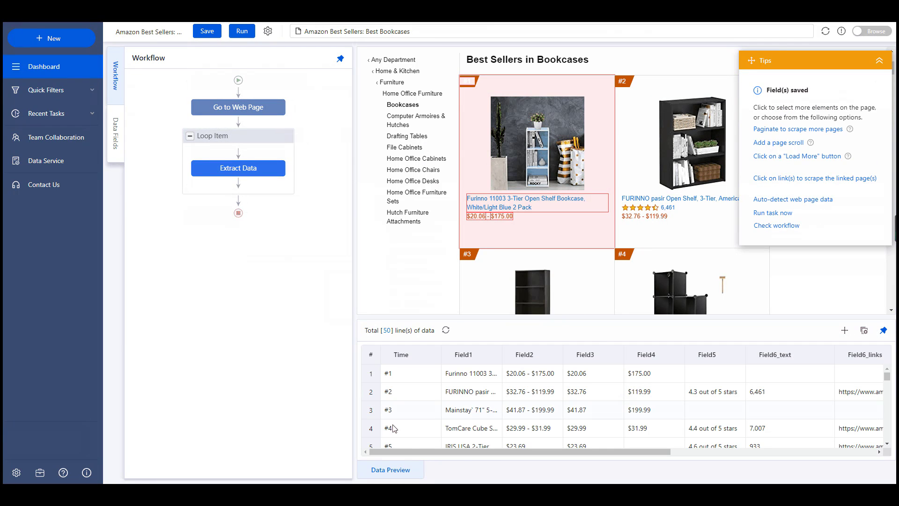
Step: In Extract Data, rename fields to Ranking, Name, Pricerange, PriceMax, Reviews and URL
{"action": "mouse_move", "coordinate": [460, 452]}
{"action": "left_mouse_down"}
{"action": "mouse_move", "coordinate": [590, 466]}
{"action": "mouse_move", "coordinate": [449, 455]}
{"action": "left_mouse_up"}
{"action": "left_click", "coordinate": [228, 176]}
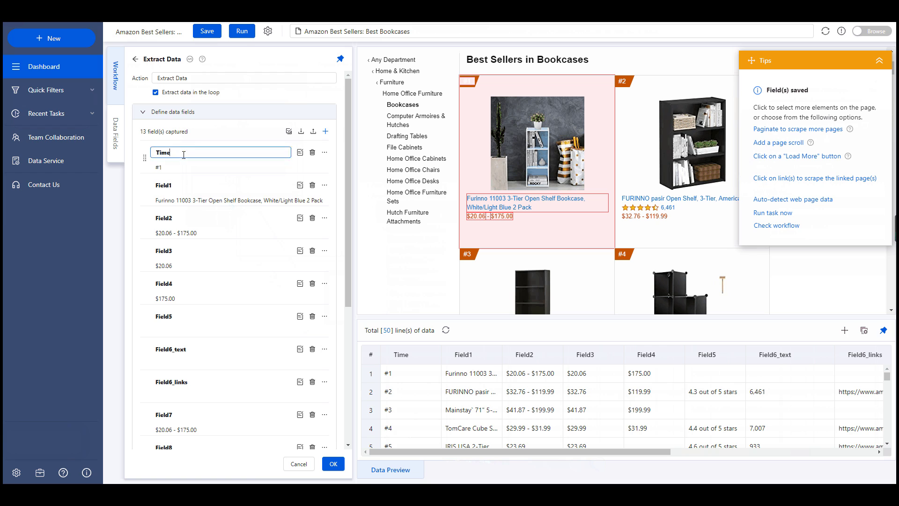
{"action": "double_click", "coordinate": [183, 155]}
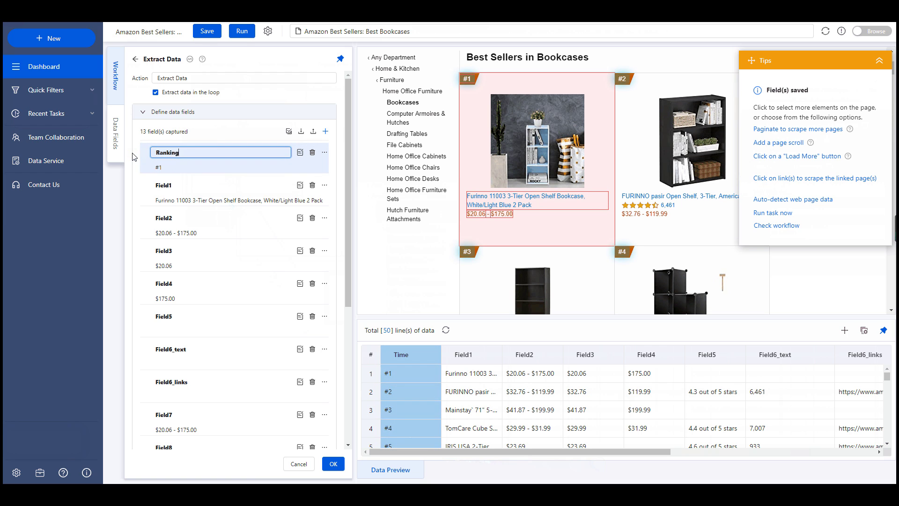
{"action": "left_click", "coordinate": [183, 185]}
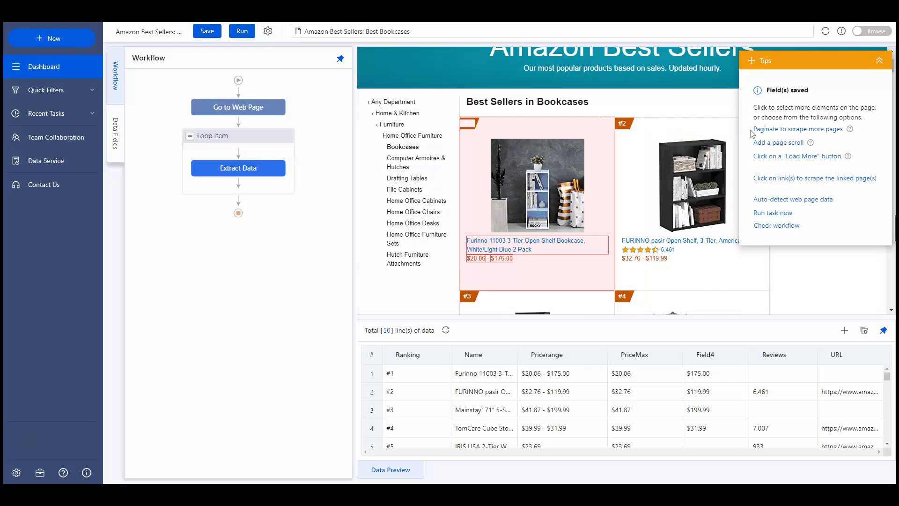
Step: Add pagination that follows the list's Next page link, and confirm it
{"action": "left_click", "coordinate": [754, 129]}
{"action": "scroll", "coordinate": [824, 239], "scroll_direction": "down", "scroll_amount": 20}
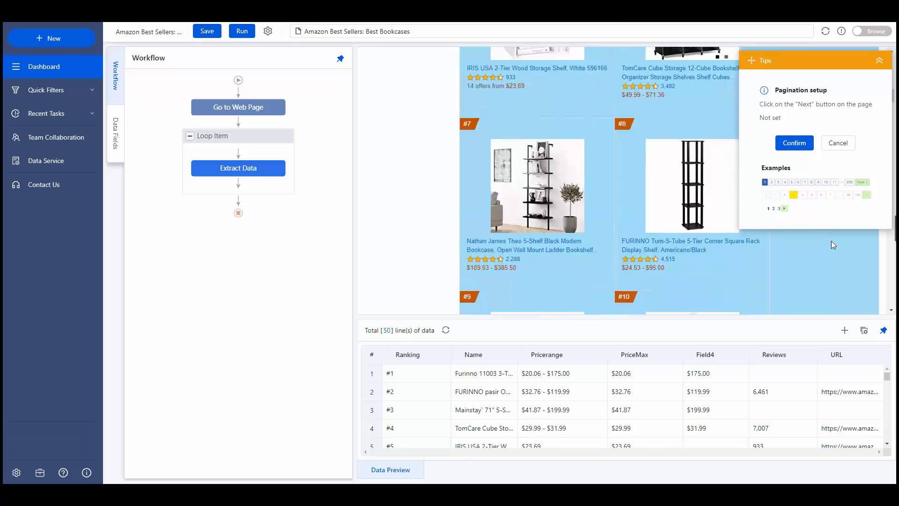
{"action": "scroll", "coordinate": [832, 240], "scroll_direction": "down", "scroll_amount": 20}
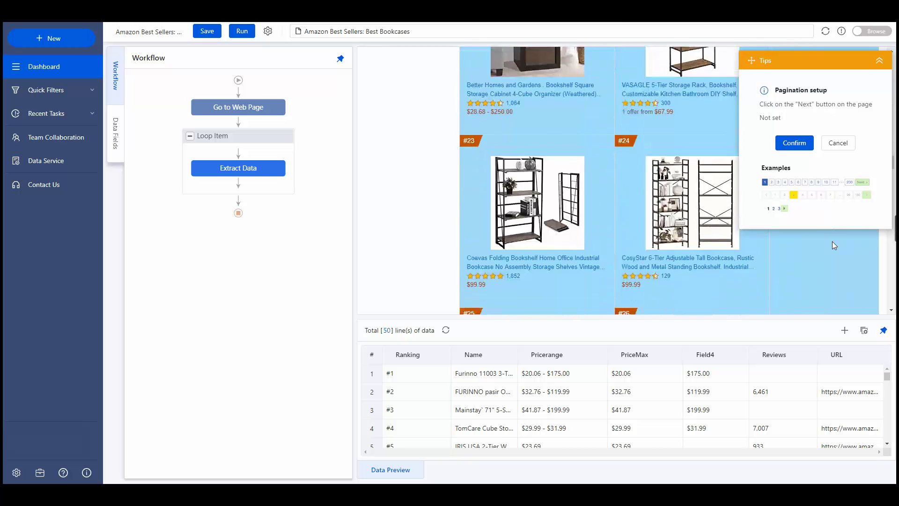
{"action": "scroll", "coordinate": [618, 258], "scroll_direction": "down", "scroll_amount": 20}
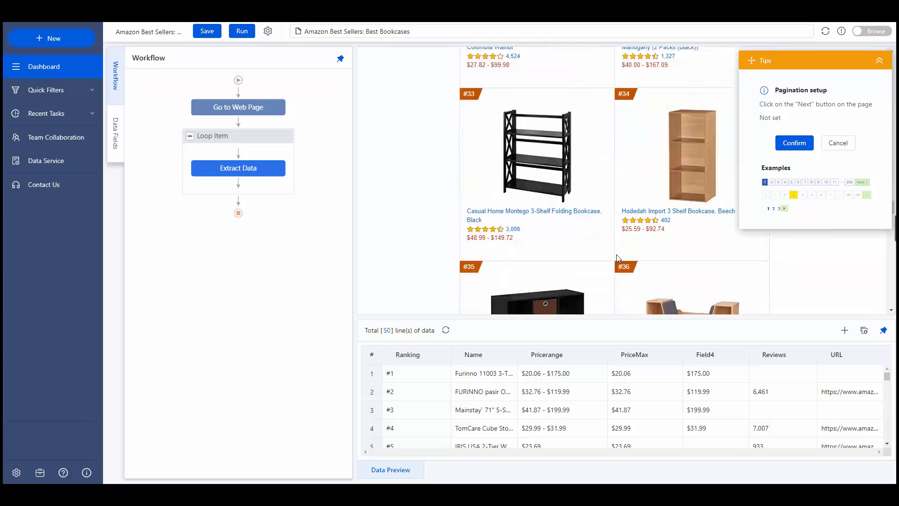
{"action": "scroll", "coordinate": [618, 258], "scroll_direction": "down", "scroll_amount": 10}
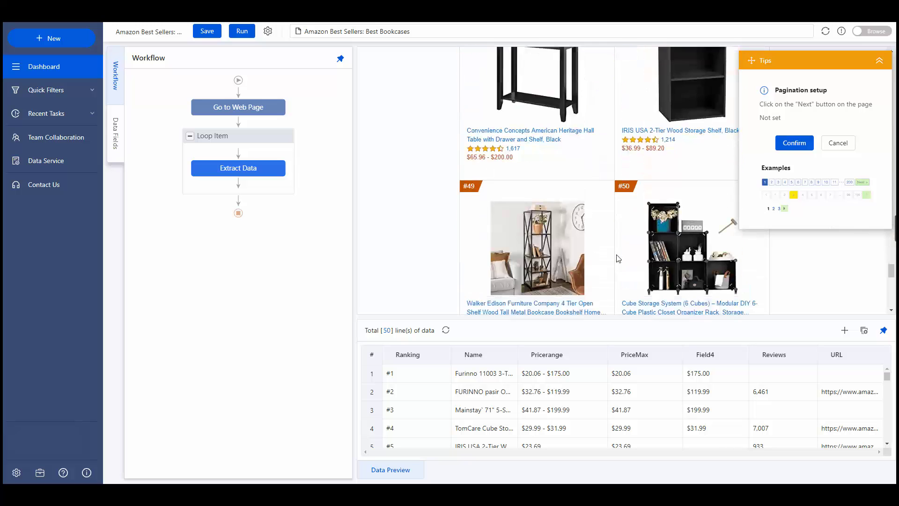
{"action": "left_click", "coordinate": [705, 270]}
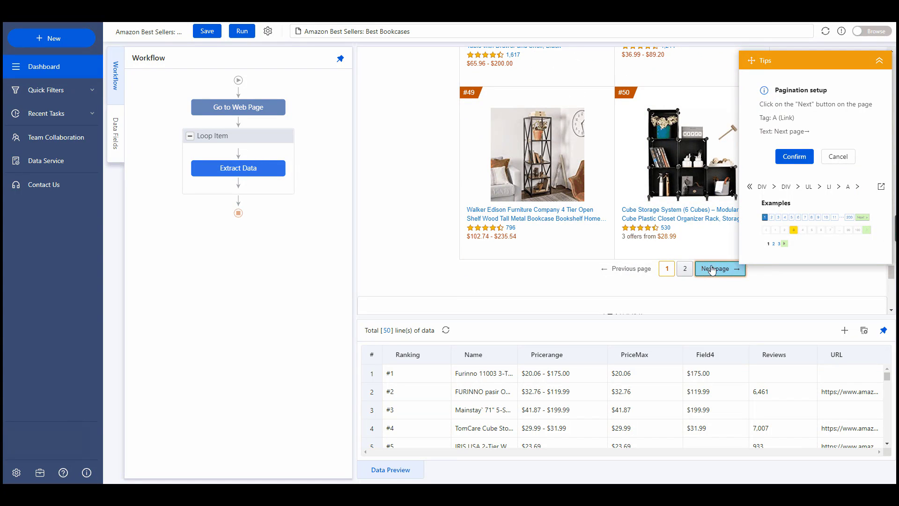
{"action": "left_click", "coordinate": [793, 156]}
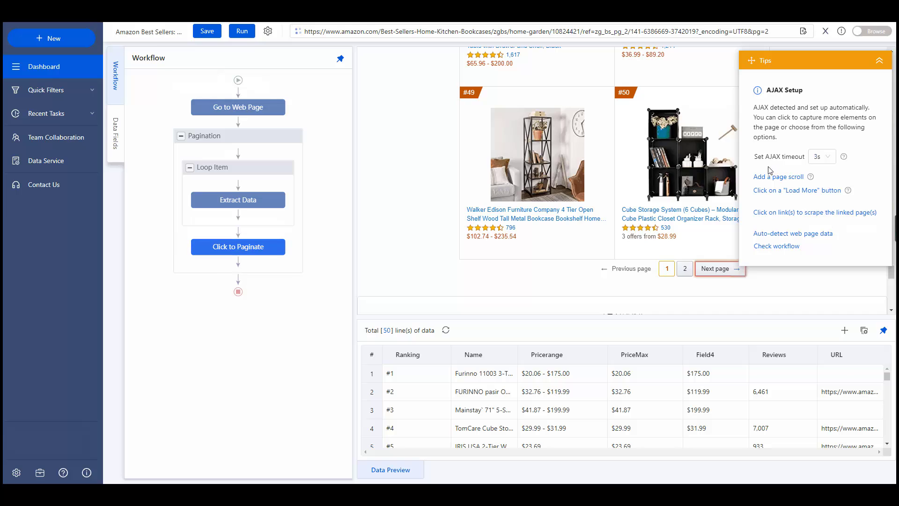
{"action": "mouse_move", "coordinate": [231, 116]}
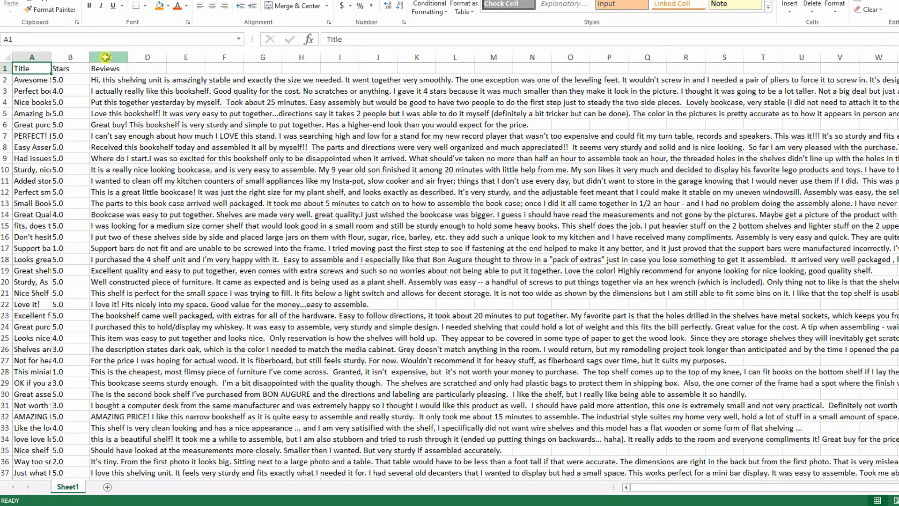
Step: Copy the entire Reviews column (column C) of the exported Excel sheet
{"action": "left_click", "coordinate": [105, 57]}
{"action": "right_click", "coordinate": [106, 57]}
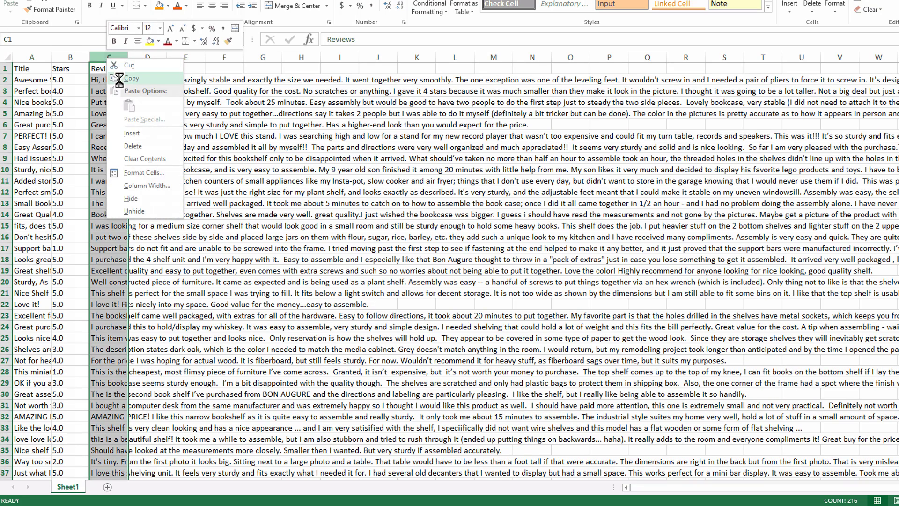
{"action": "left_click", "coordinate": [119, 79]}
Step: Paste the copied review text into MonkeyLearn WordCloud Generator's Source text box
{"action": "mouse_move", "coordinate": [298, 504]}
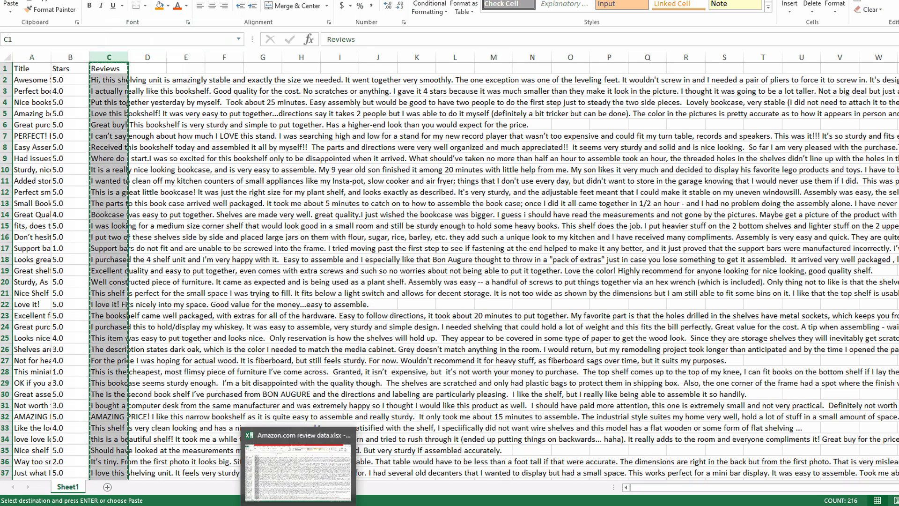
{"action": "left_click", "coordinate": [223, 482]}
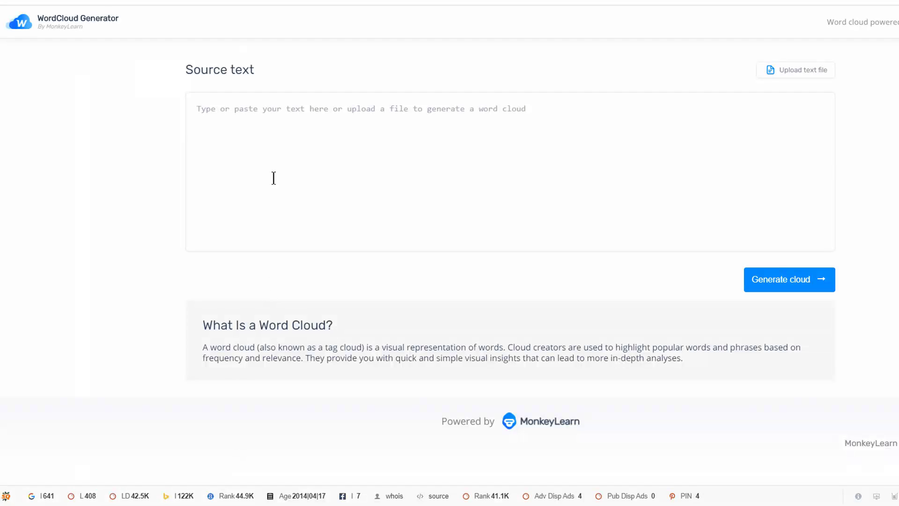
{"action": "left_click", "coordinate": [434, 170]}
{"action": "key", "text": "ctrl+v"}
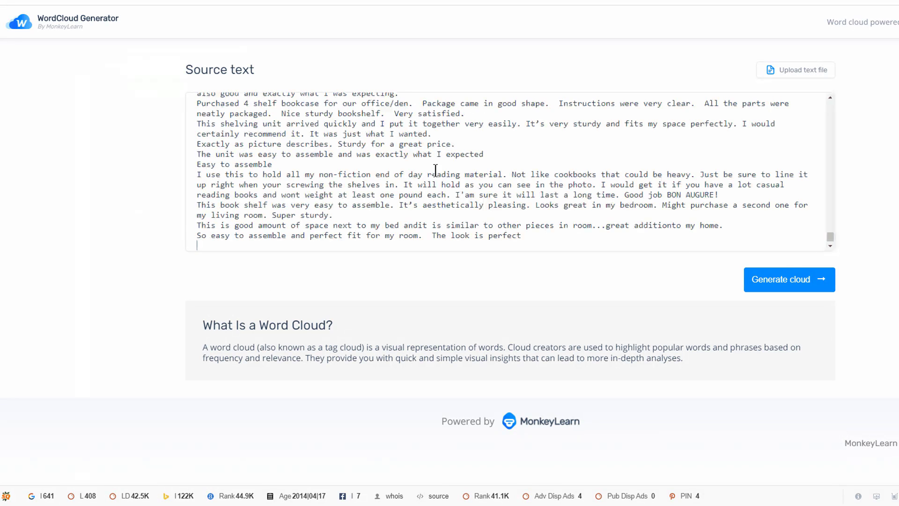
Step: Generate the word cloud and review the Relevant Words list, topped by shelf at 115
{"action": "left_click", "coordinate": [767, 280]}
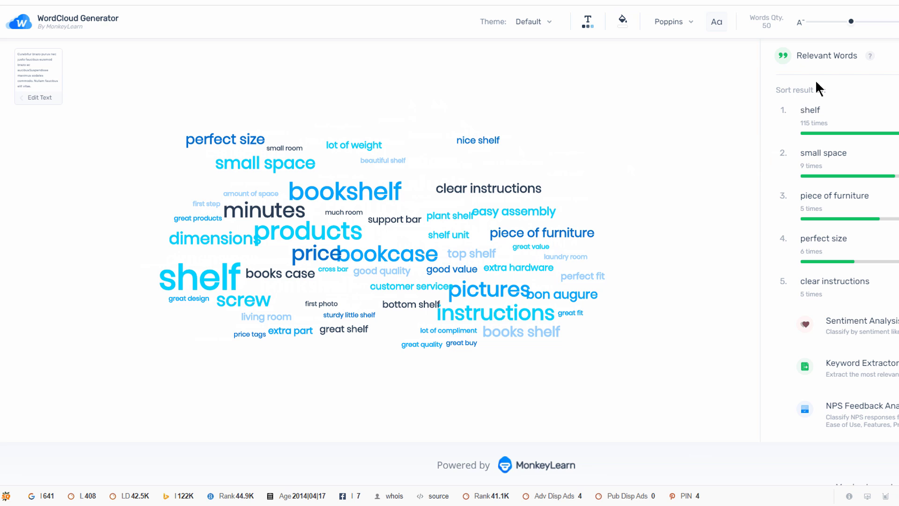
{"action": "scroll", "coordinate": [891, 186], "scroll_direction": "down", "scroll_amount": 7}
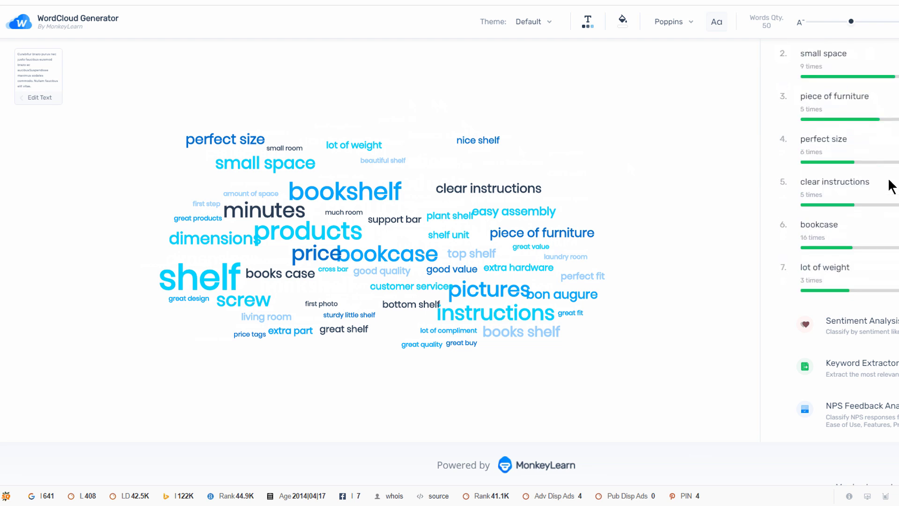
{"action": "scroll", "coordinate": [808, 160], "scroll_direction": "down", "scroll_amount": 9}
{"action": "scroll", "coordinate": [809, 157], "scroll_direction": "down", "scroll_amount": 4}
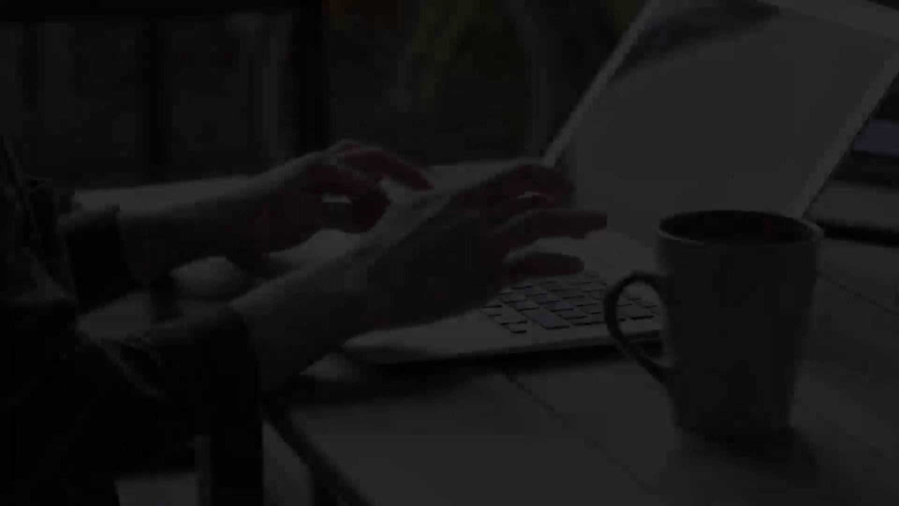